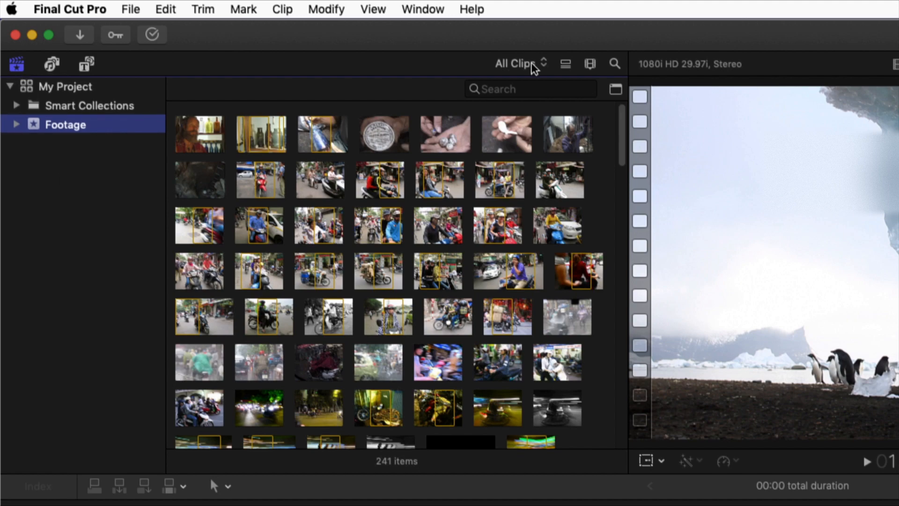
Reject four consecutive motorbike clips in the second row of the browser, starting with the third clip.
click(544, 63)
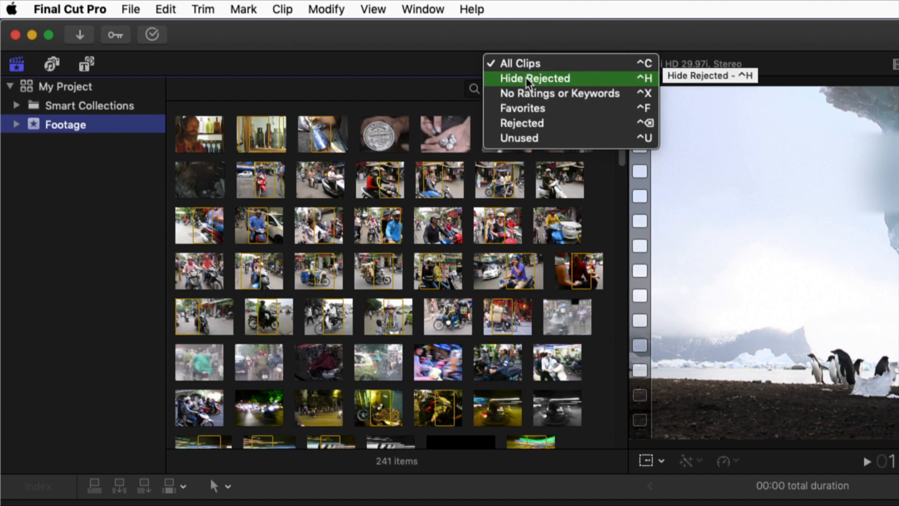
click(290, 196)
click(324, 188)
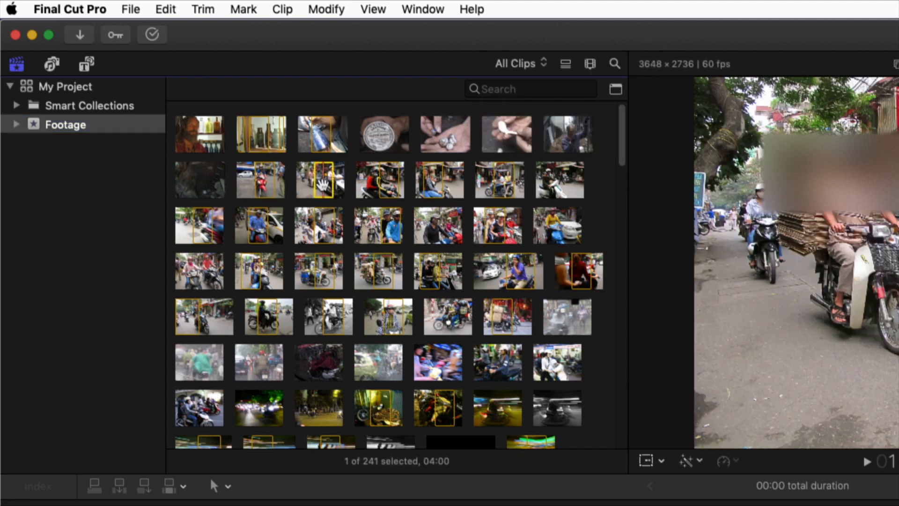
key(Delete)
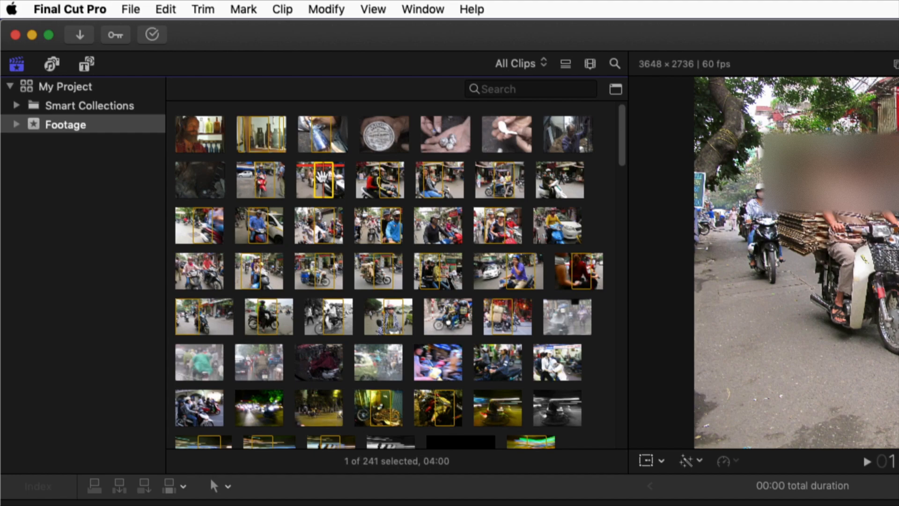
click(387, 187)
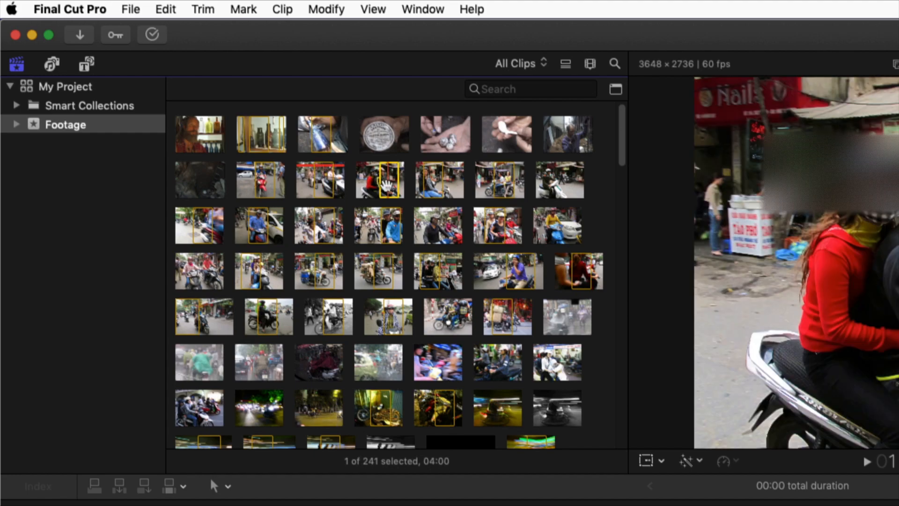
key(Delete)
click(434, 186)
key(Delete)
click(502, 185)
key(Delete)
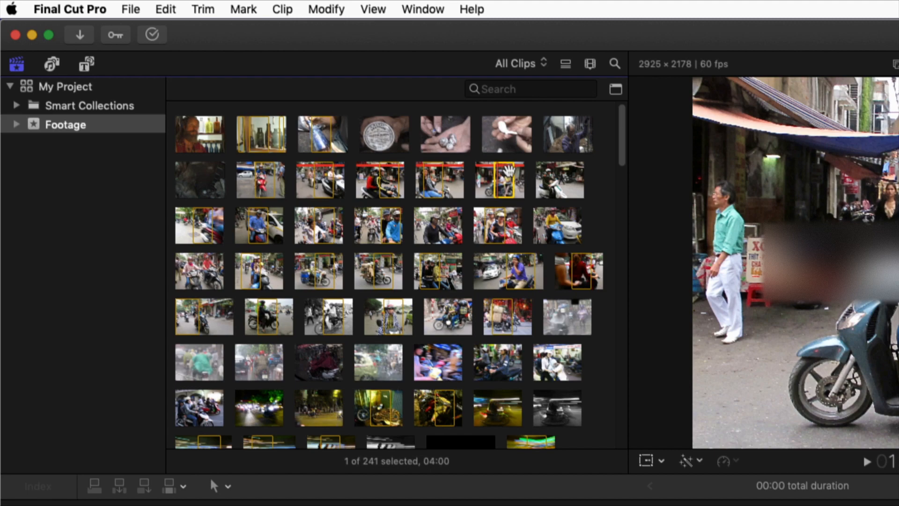
Filter the browser to Hide Rejected and reject the fifth, fourth, third and second clips in the third row.
click(543, 63)
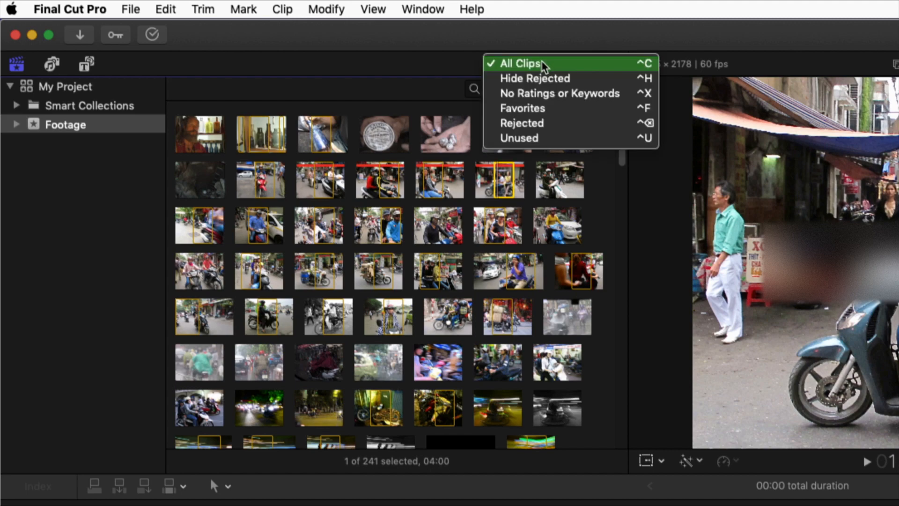
click(543, 78)
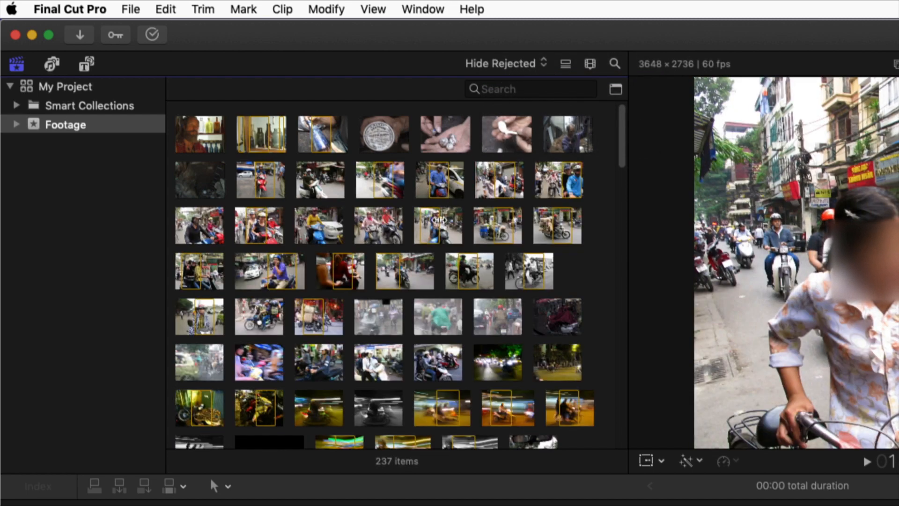
click(433, 223)
key(Delete)
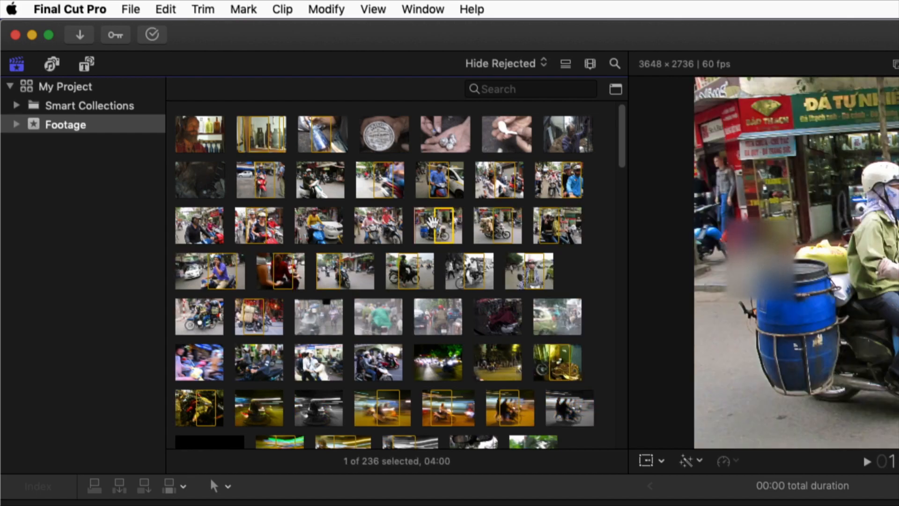
click(380, 228)
key(Delete)
click(323, 229)
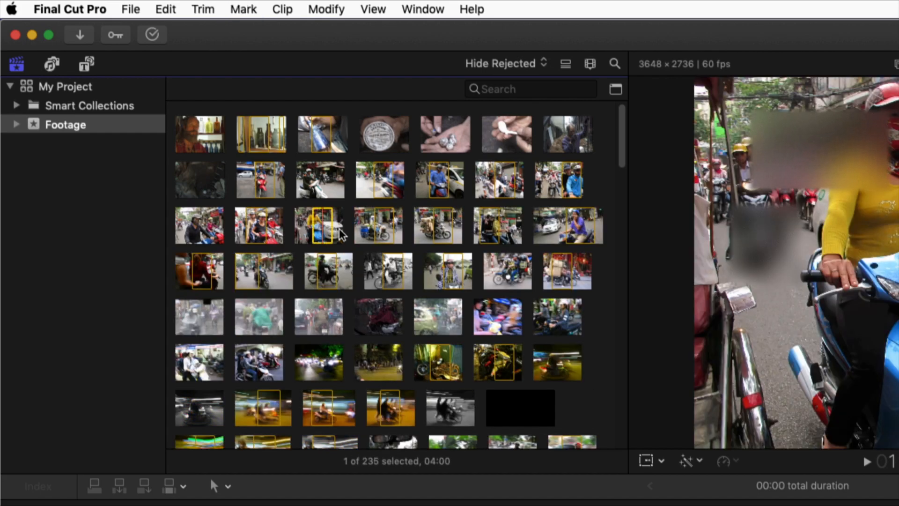
key(Delete)
click(279, 233)
key(Delete)
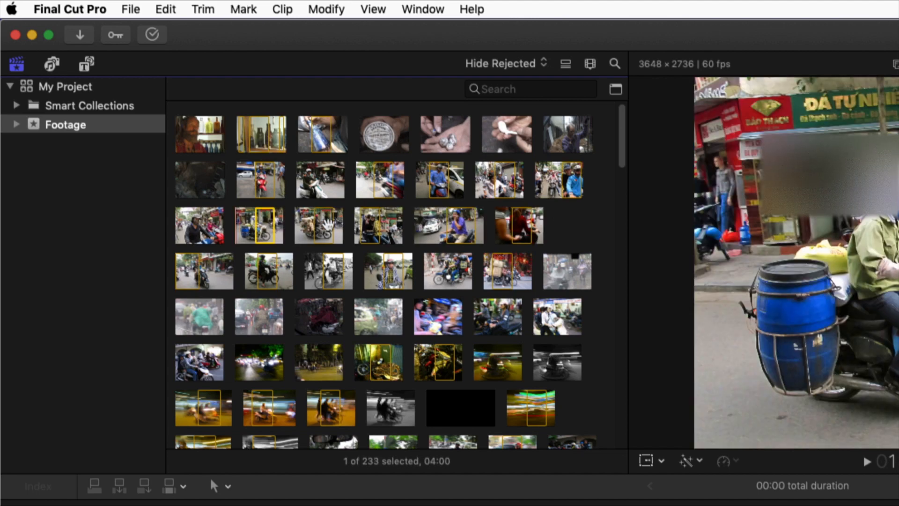
Show all clips in the browser and unrate the rejected third clip in the second row.
click(542, 64)
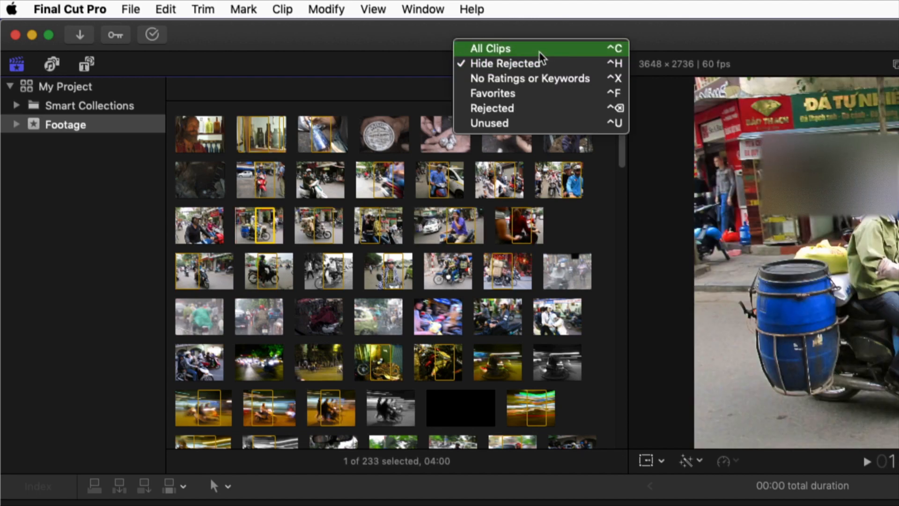
click(539, 50)
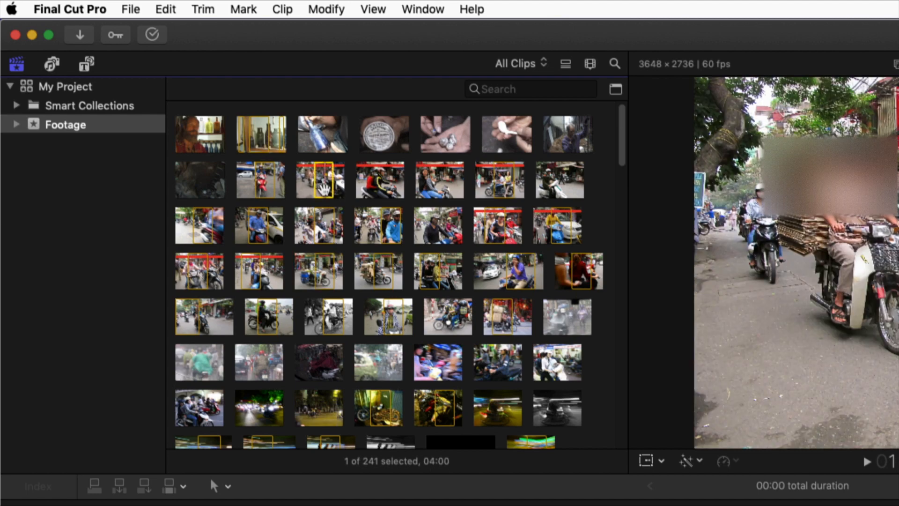
click(249, 10)
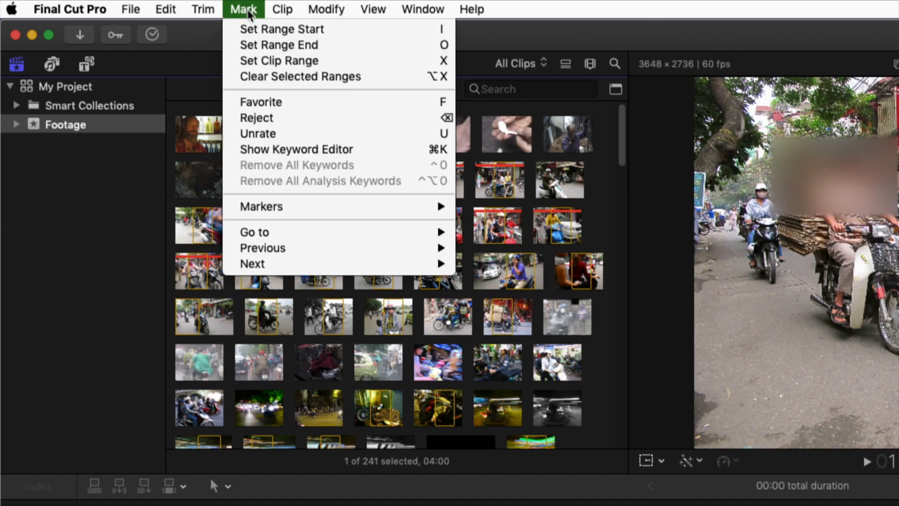
click(267, 136)
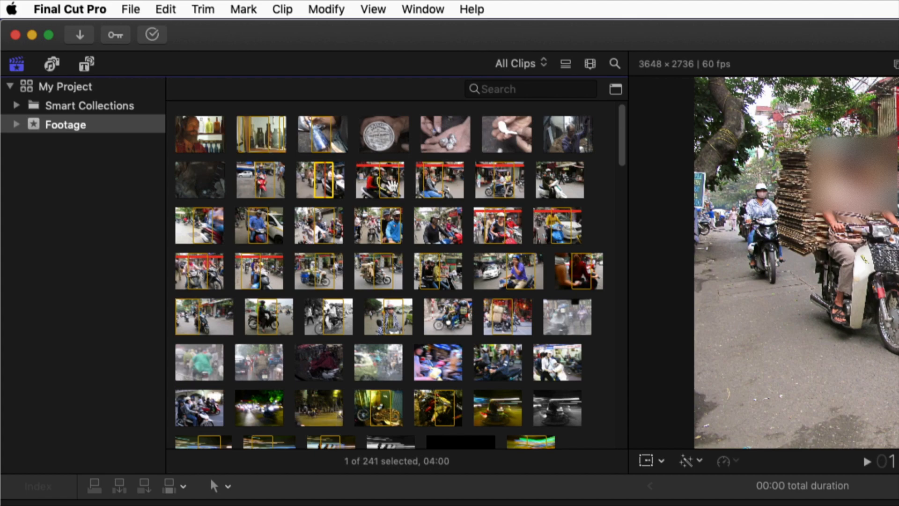
Unrate the remaining rejected clips: three in the second row, two in the third row and two at the start of the fourth.
click(391, 188)
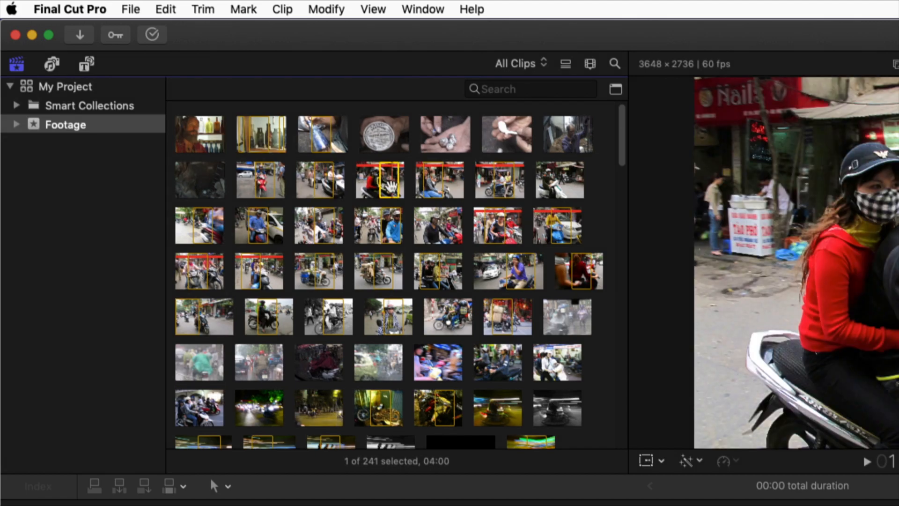
super+click(435, 183)
super+click(502, 183)
super+click(494, 228)
super+click(547, 234)
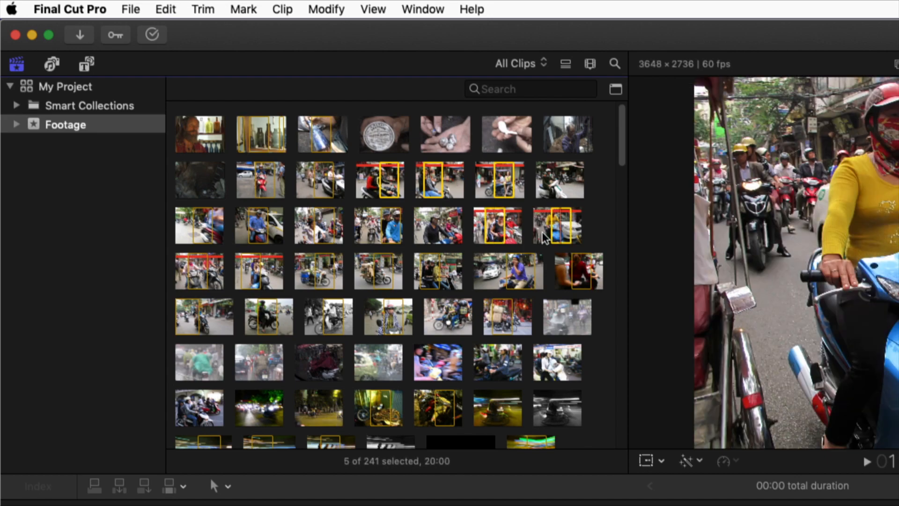
click(235, 14)
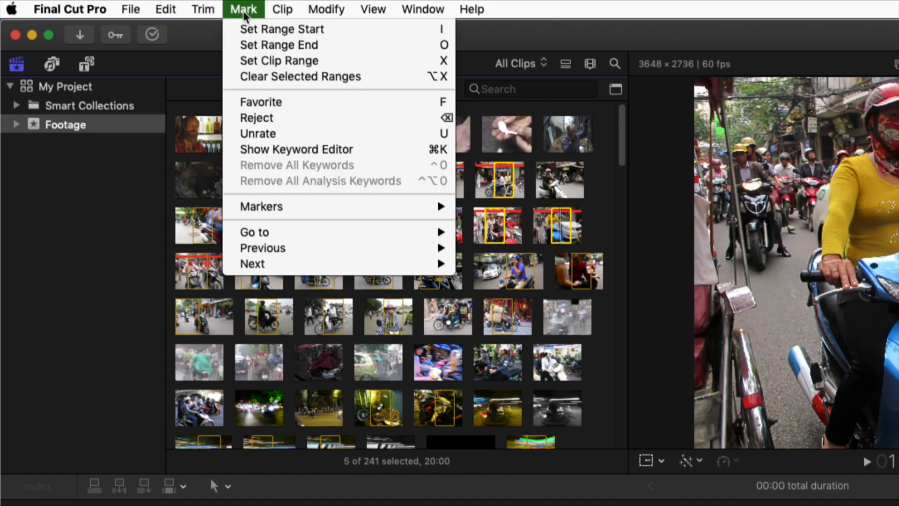
click(273, 135)
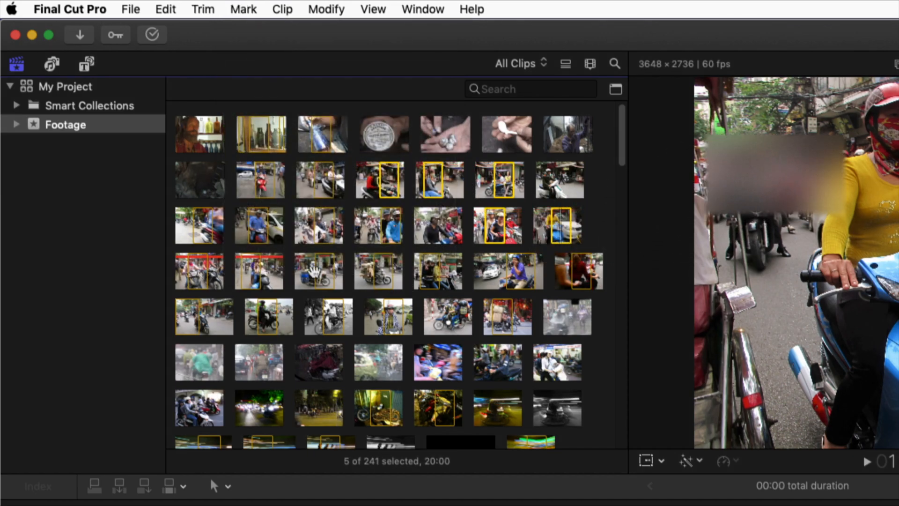
click(250, 270)
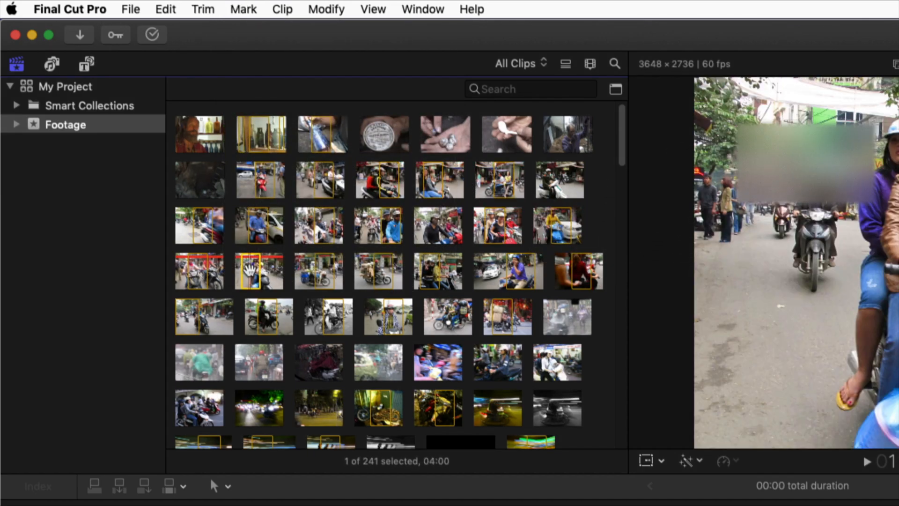
super+click(238, 284)
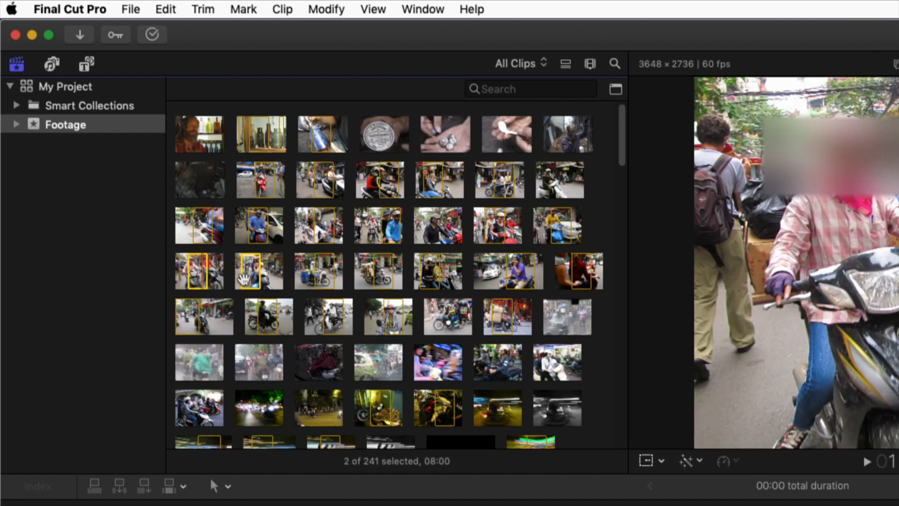
Filter the browser to No Ratings or Keywords and reject the fifth clip in the third row and the clip following it.
click(540, 65)
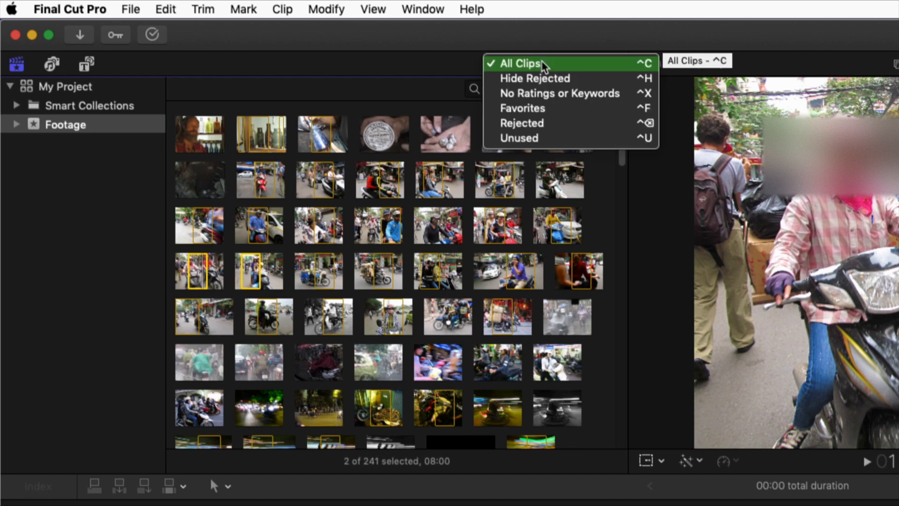
click(542, 94)
click(441, 225)
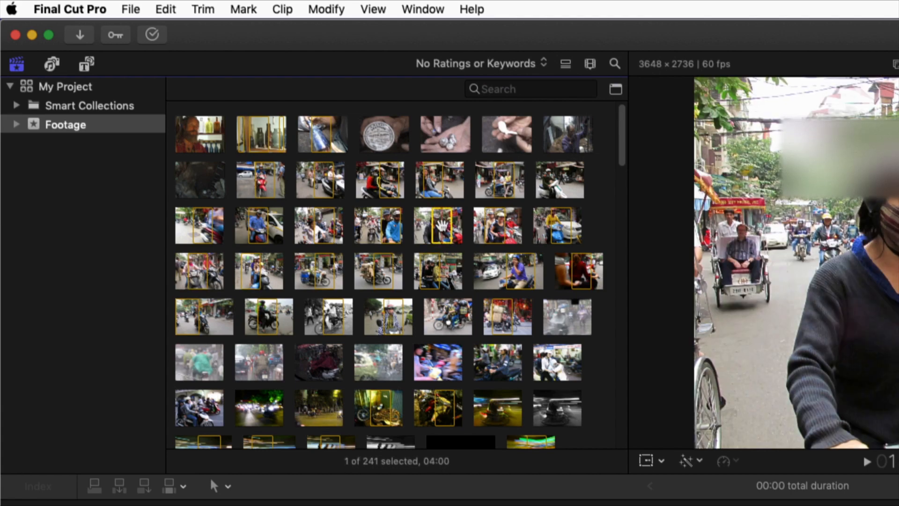
key(Delete)
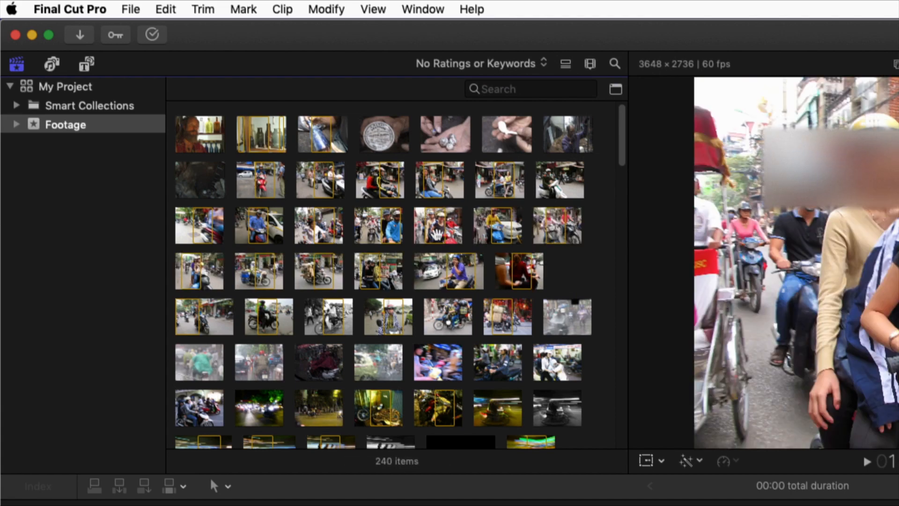
key(Delete)
click(543, 63)
click(543, 61)
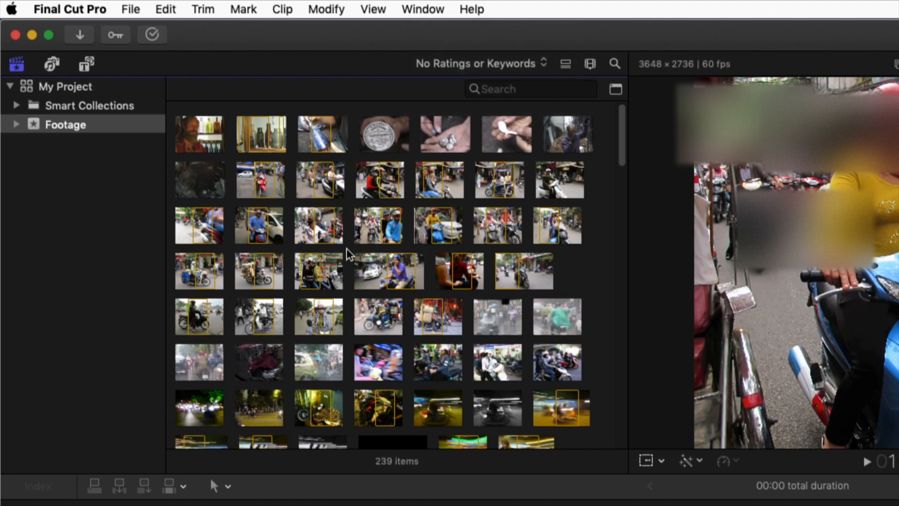
Reject the third clip in the second row, showing the motorbike loaded with cardboard.
click(372, 232)
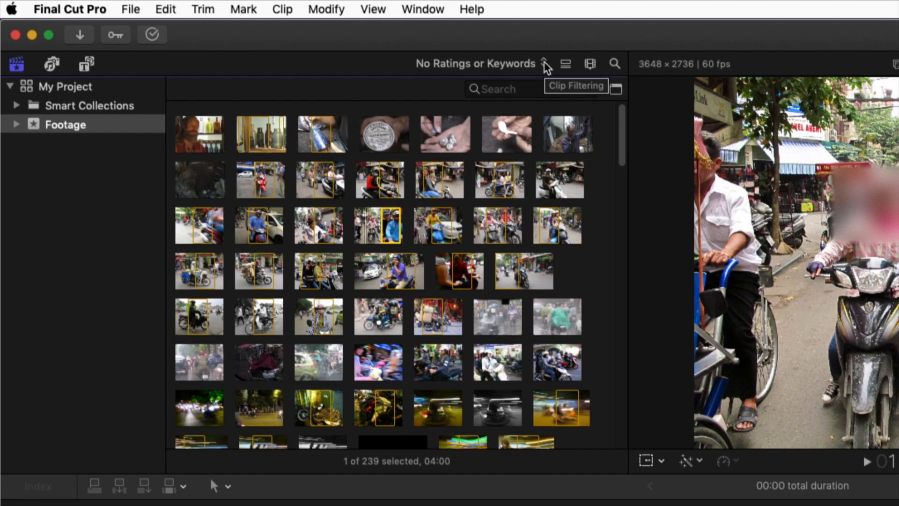
click(323, 180)
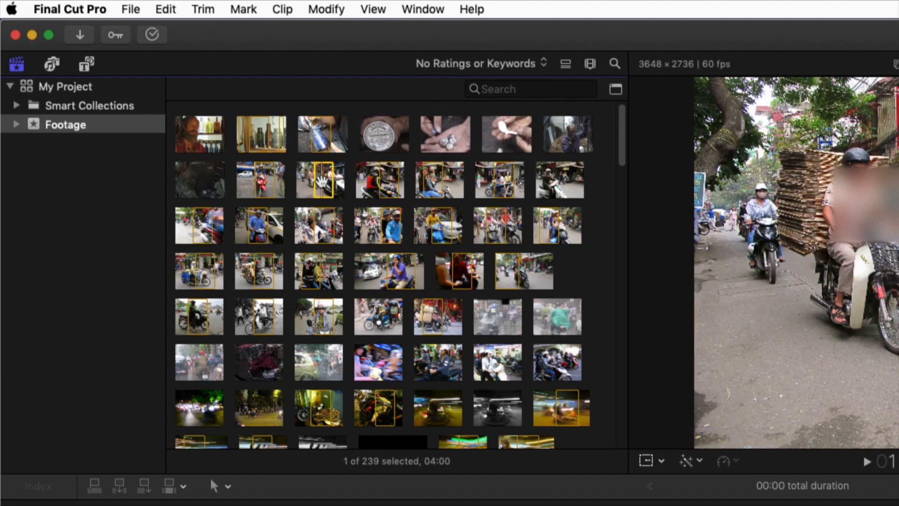
key(Delete)
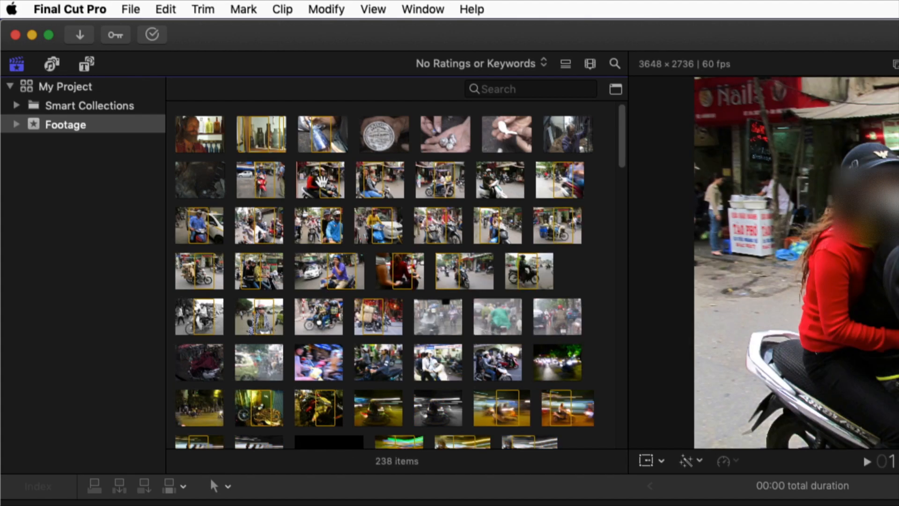
Filter the browser to show only Favorites, and return it to All Clips.
click(542, 62)
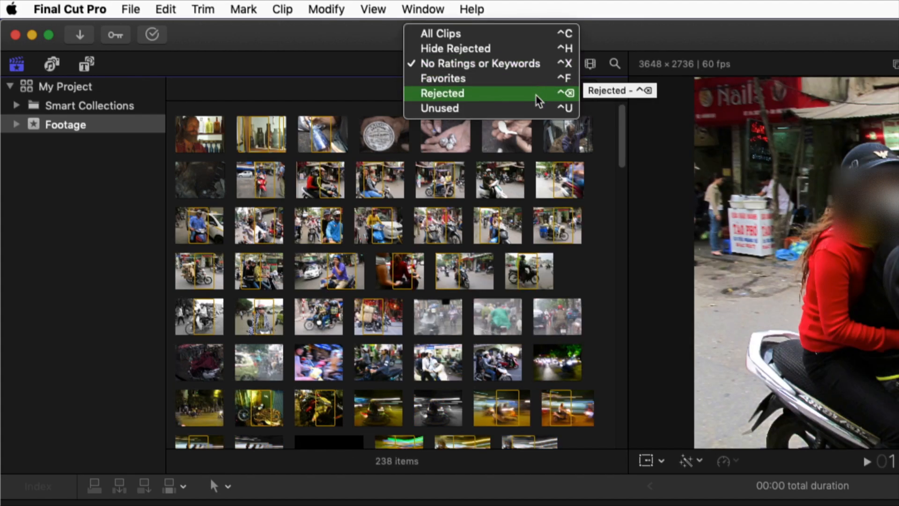
click(532, 108)
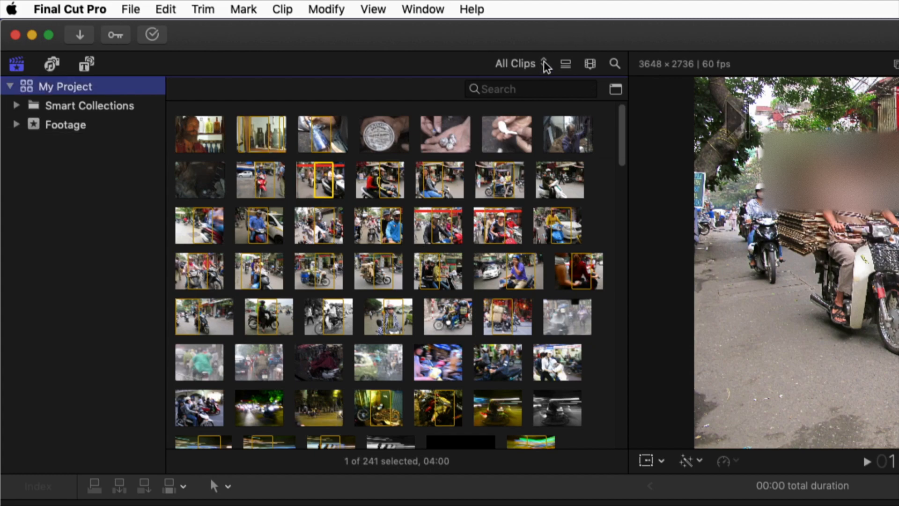
click(544, 61)
click(545, 107)
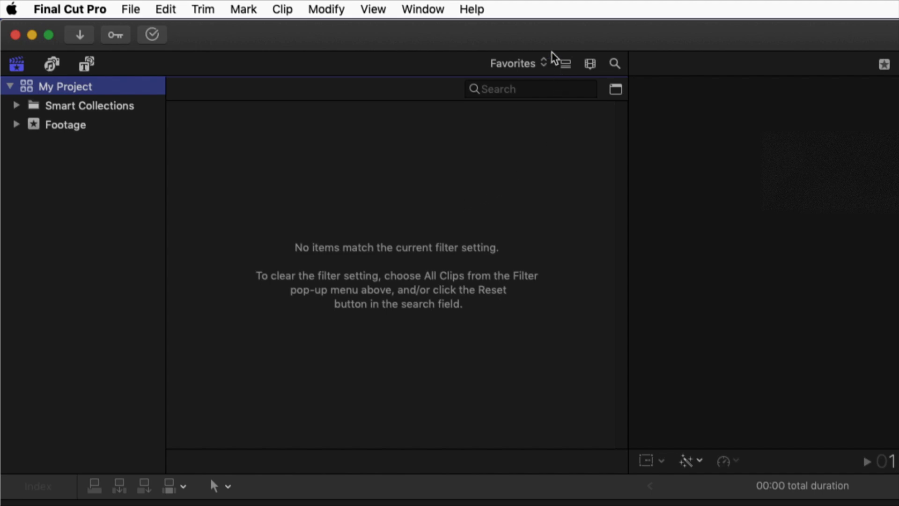
click(543, 64)
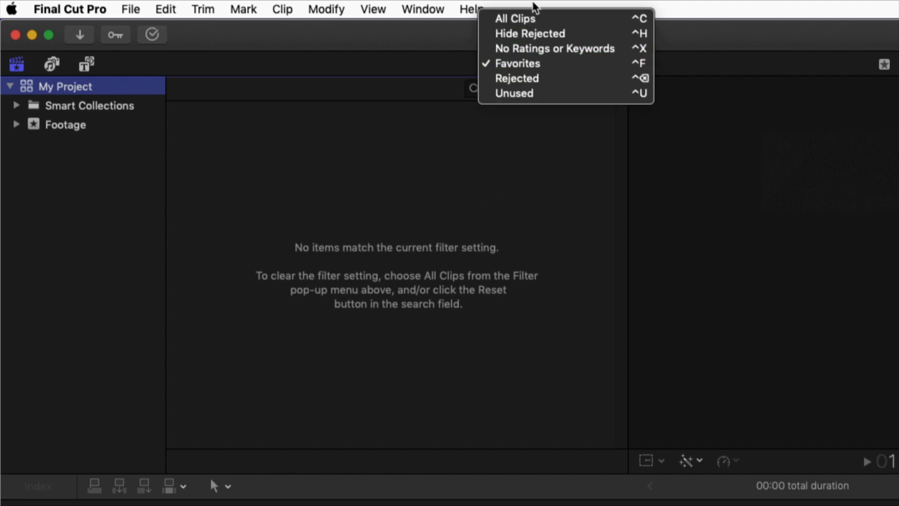
click(531, 23)
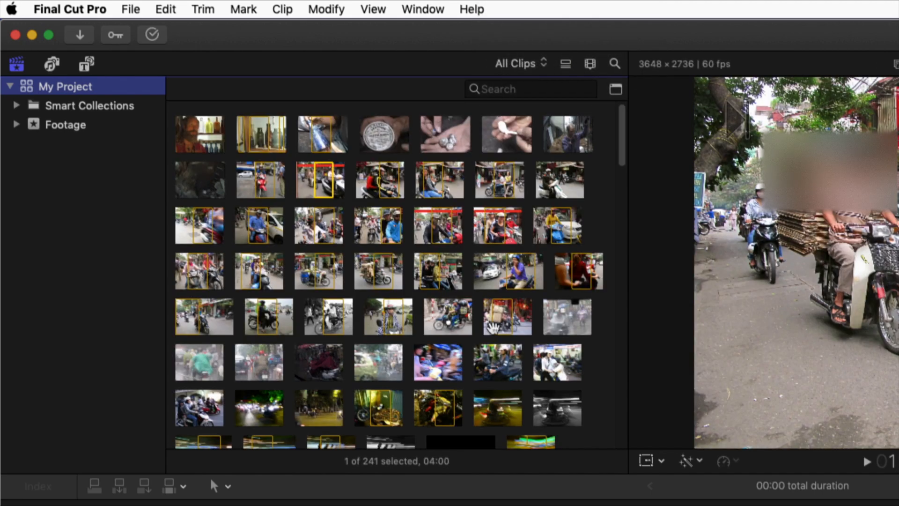
Mark the sixth clip in the fourth row, with the white taxi, as a Favorite.
click(495, 278)
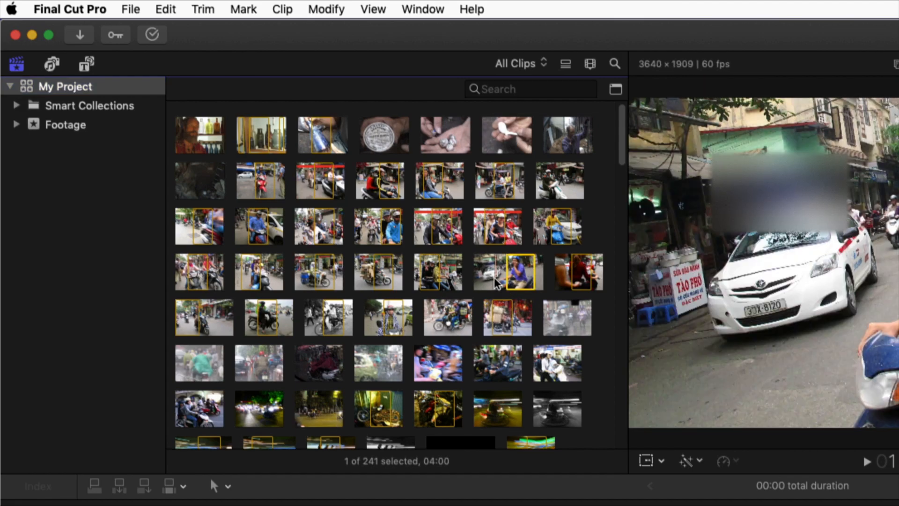
click(244, 9)
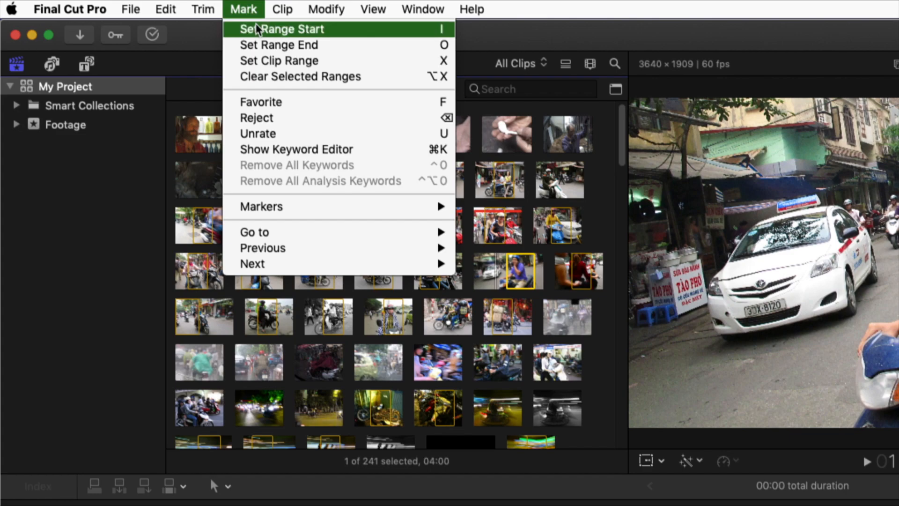
click(273, 107)
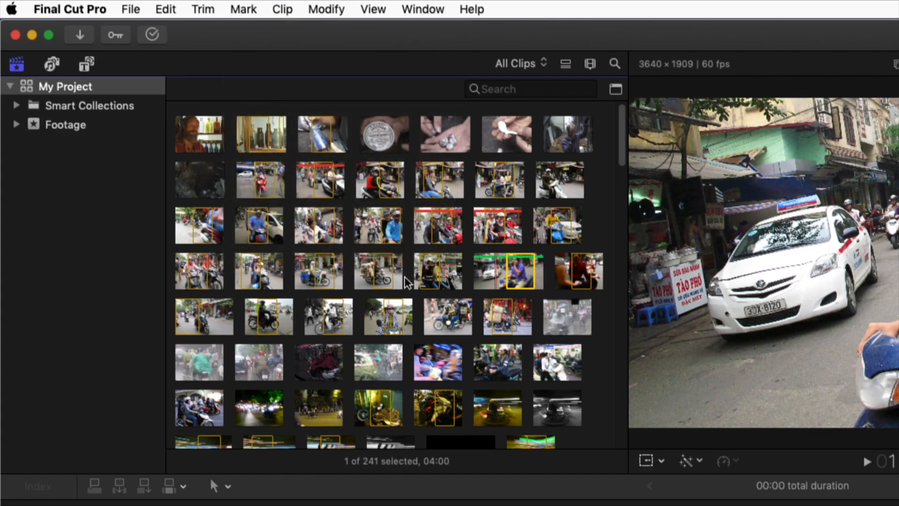
Mark the fourth clip in the fourth row and the fourth clip in the fifth row as Favorites.
click(376, 273)
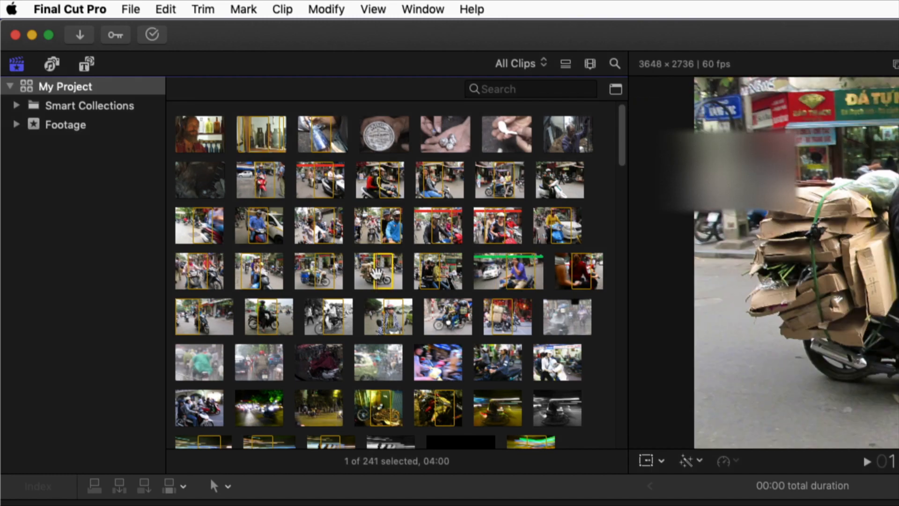
click(247, 10)
click(272, 102)
click(393, 322)
key(f)
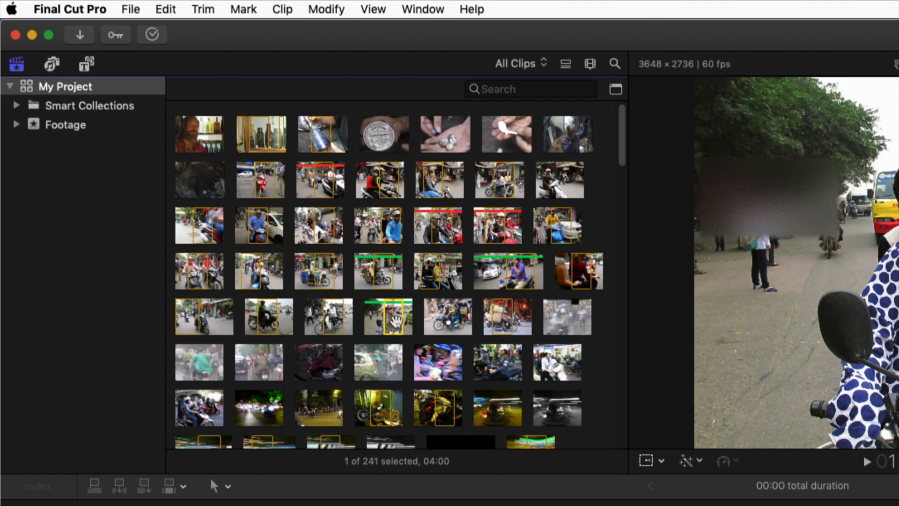
Check the Favorites-only view of the browser, and restore the All Clips view.
click(539, 66)
click(538, 110)
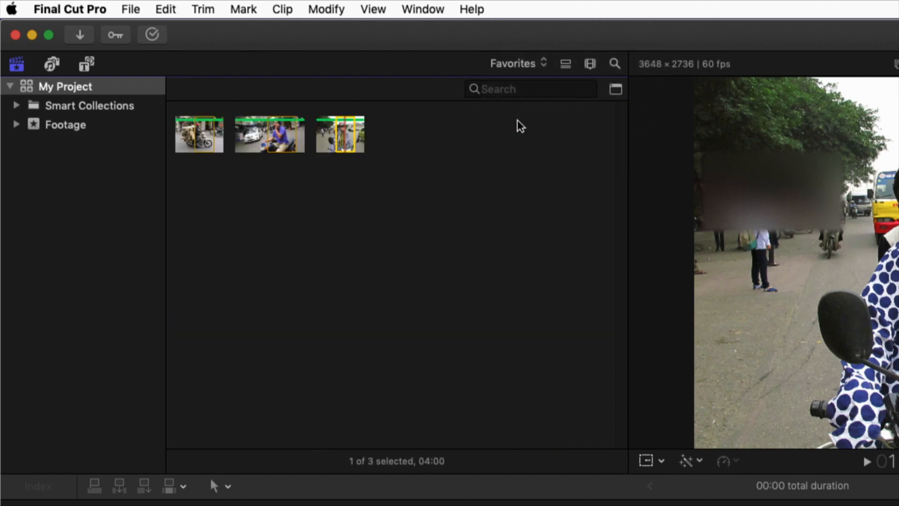
key(ctrl+c)
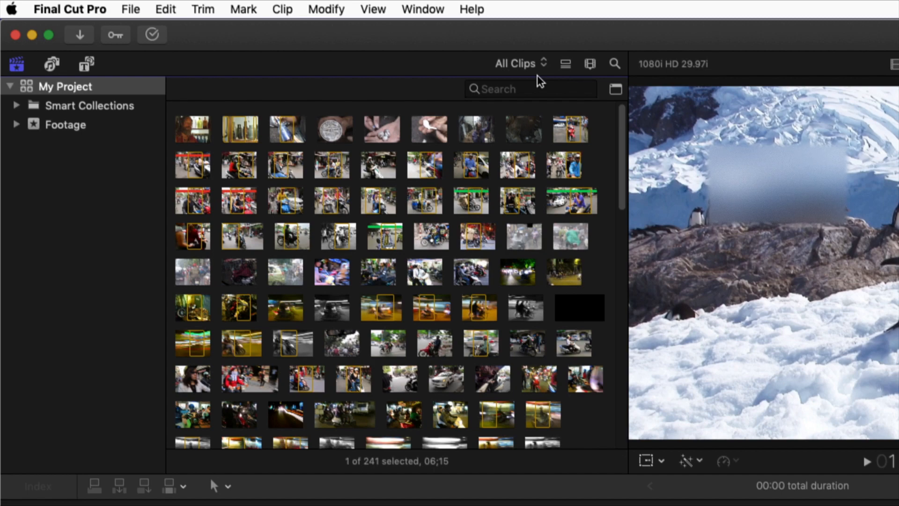
Set the browser filmstrips to a 10m duration per thumbnail so long clips show several frames.
scroll(305, 172, up, 1)
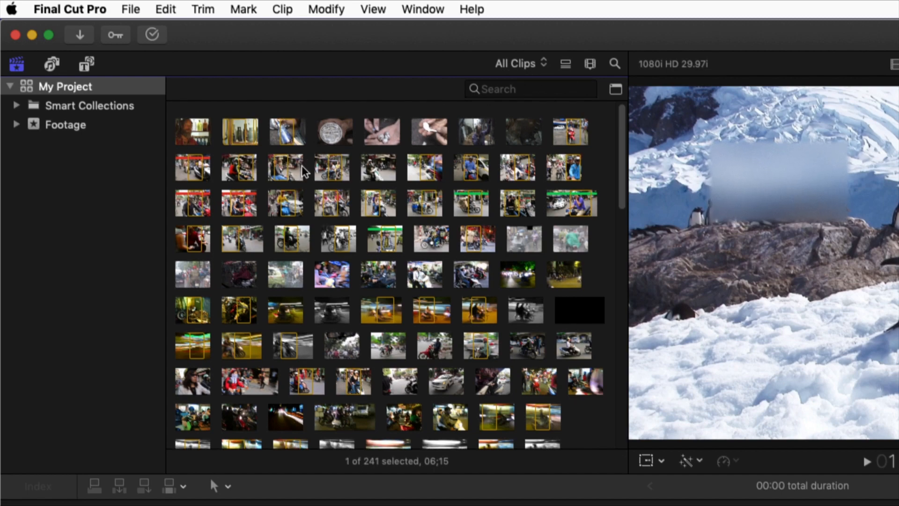
click(239, 131)
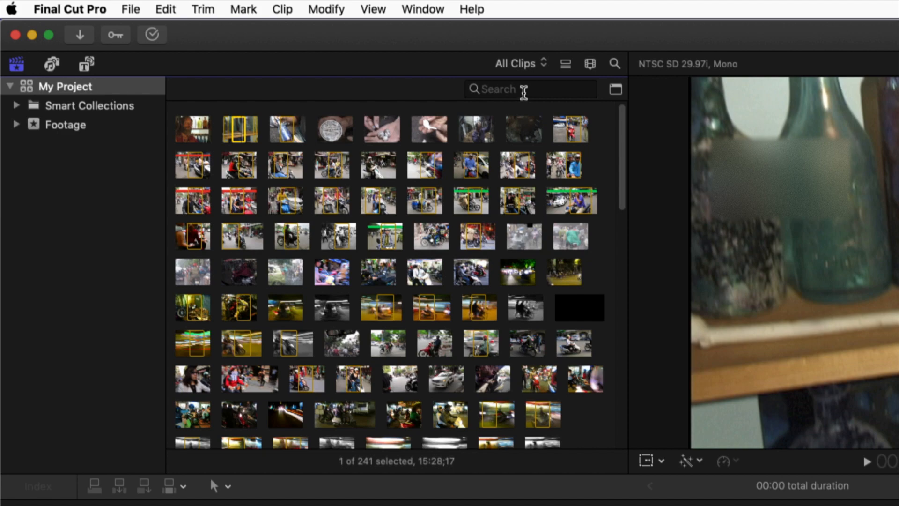
click(591, 65)
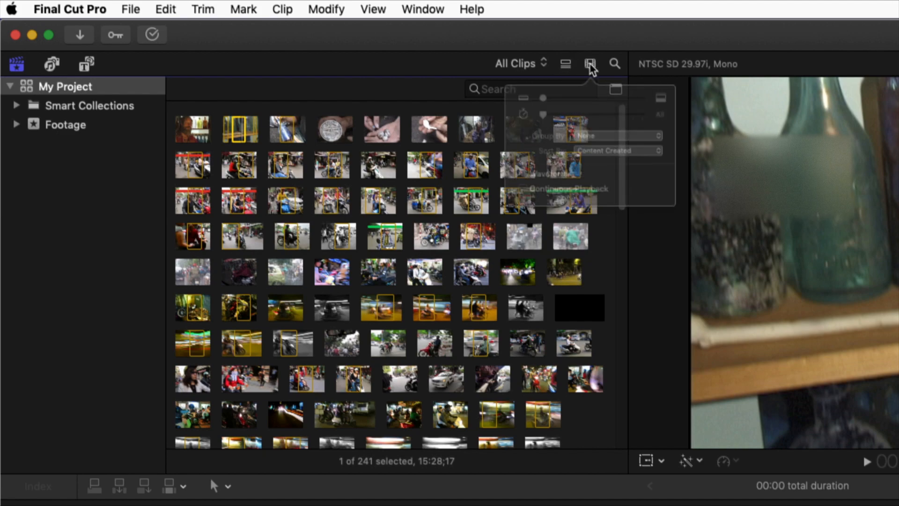
drag(530, 130, 550, 131)
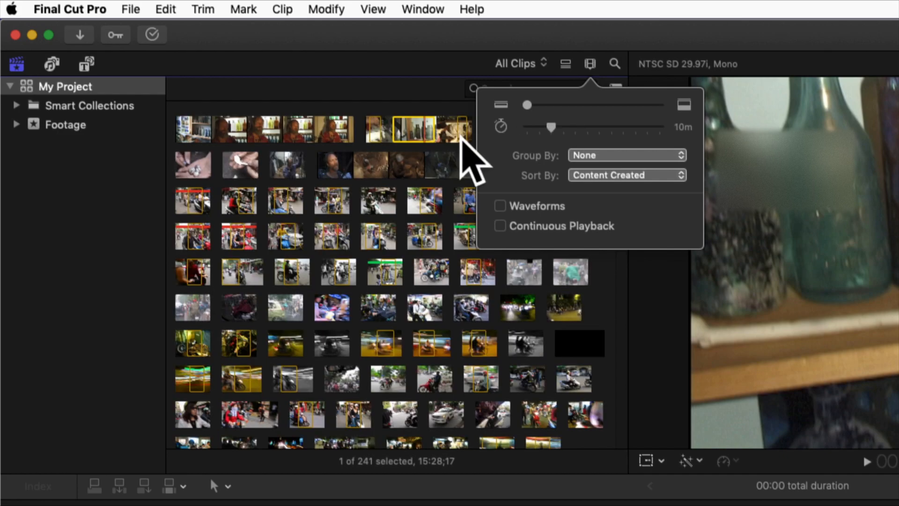
click(437, 161)
click(408, 135)
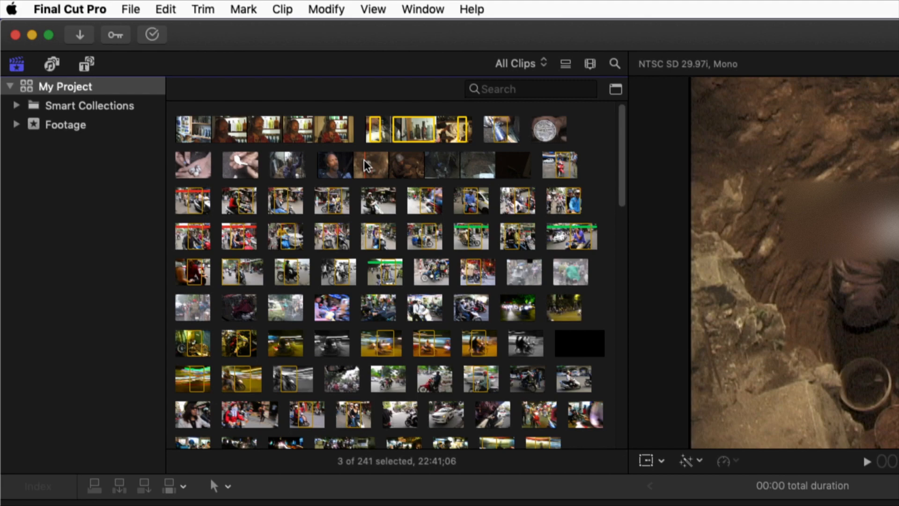
Select a range of about five minutes in the second row's long filmstrip clip and mark it as a Favorite.
key(x)
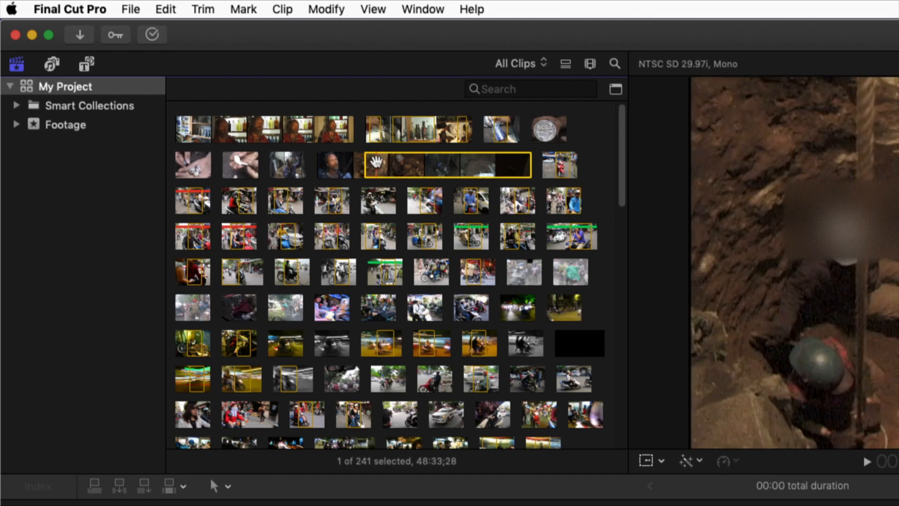
key(o)
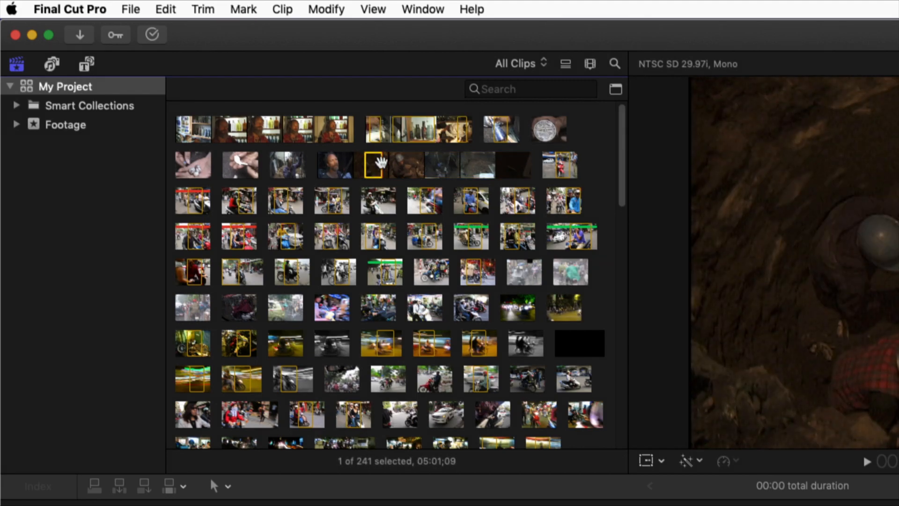
click(244, 9)
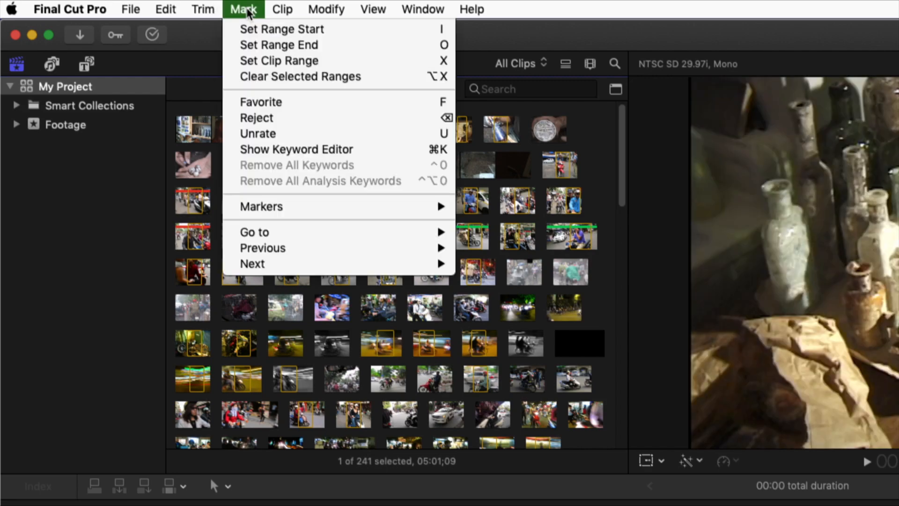
click(274, 103)
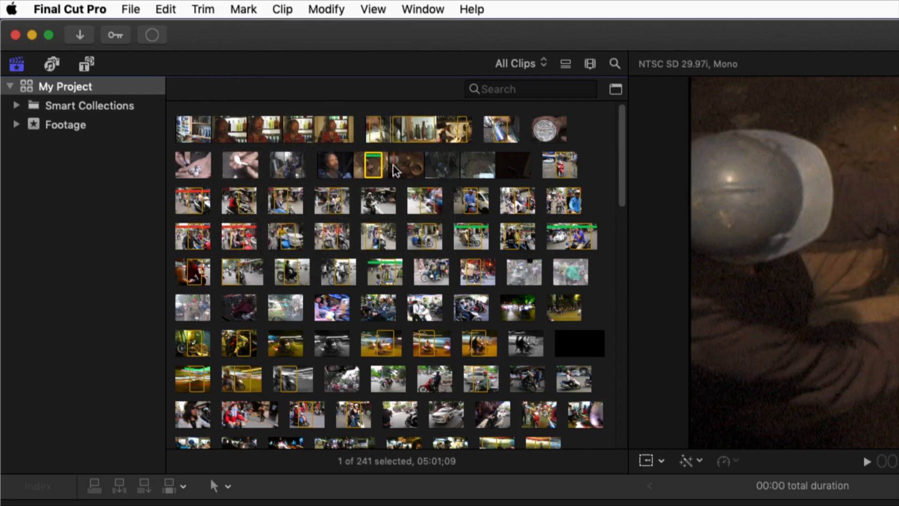
Mark two further ranges of the same long clip as Favorites, one about 5 minutes and one about 7:39 long.
click(396, 171)
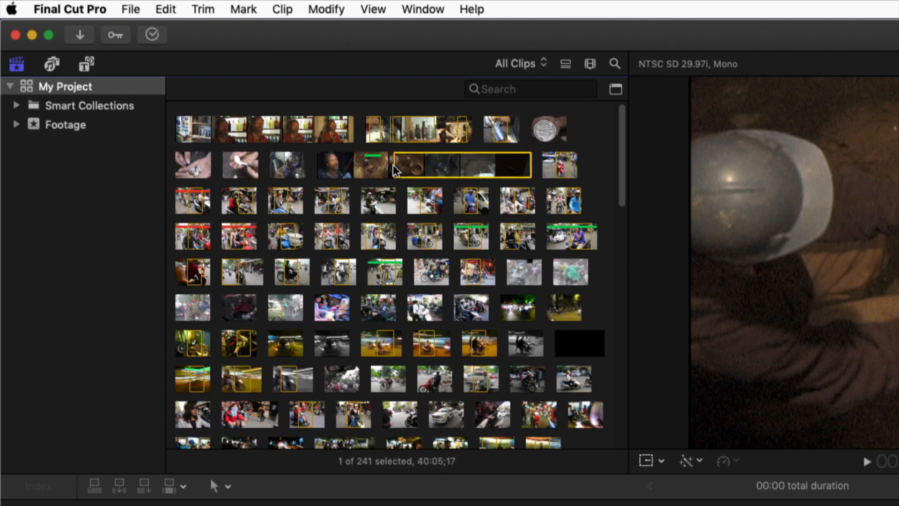
key(o)
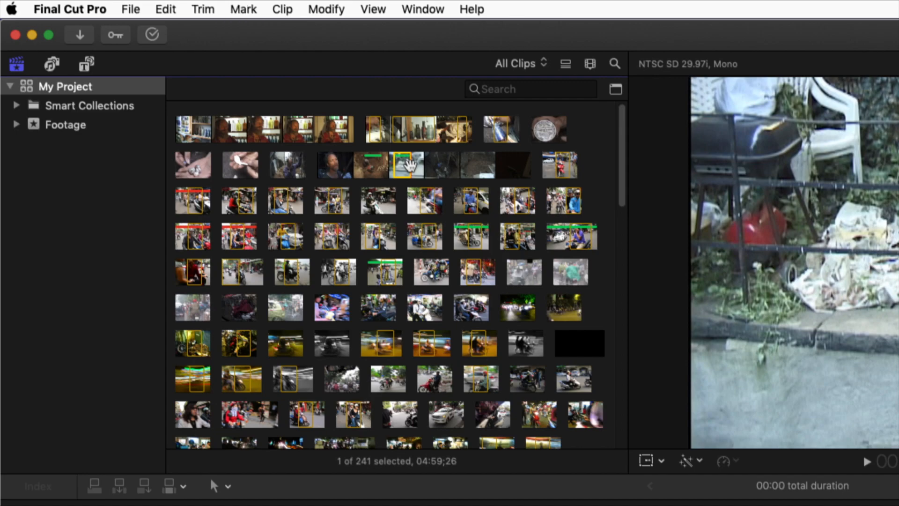
click(437, 169)
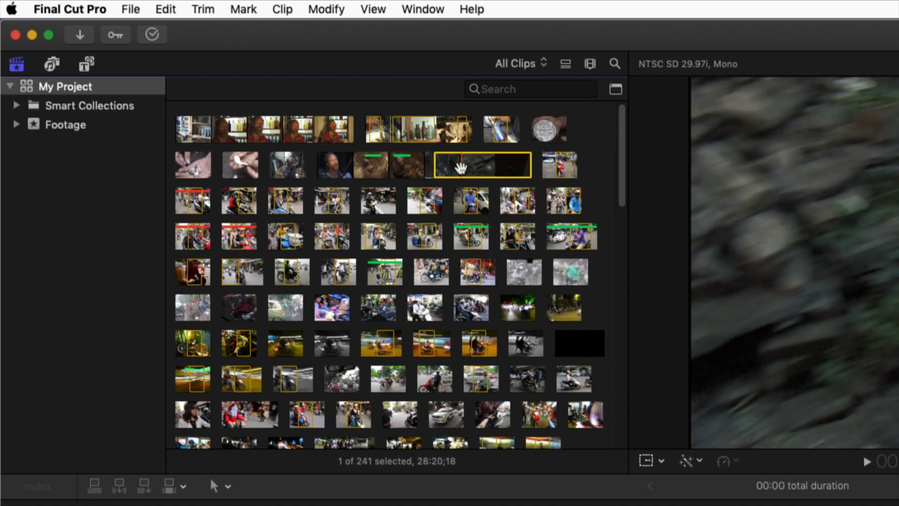
key(o)
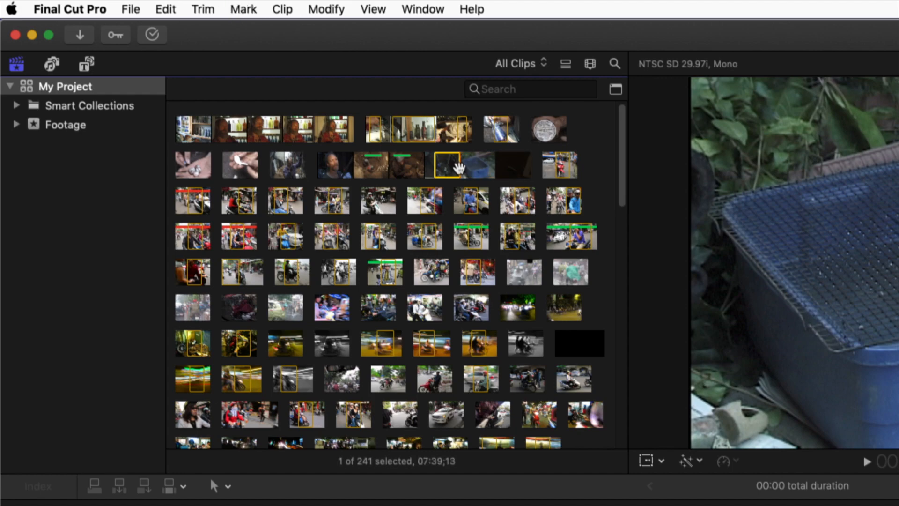
key(f)
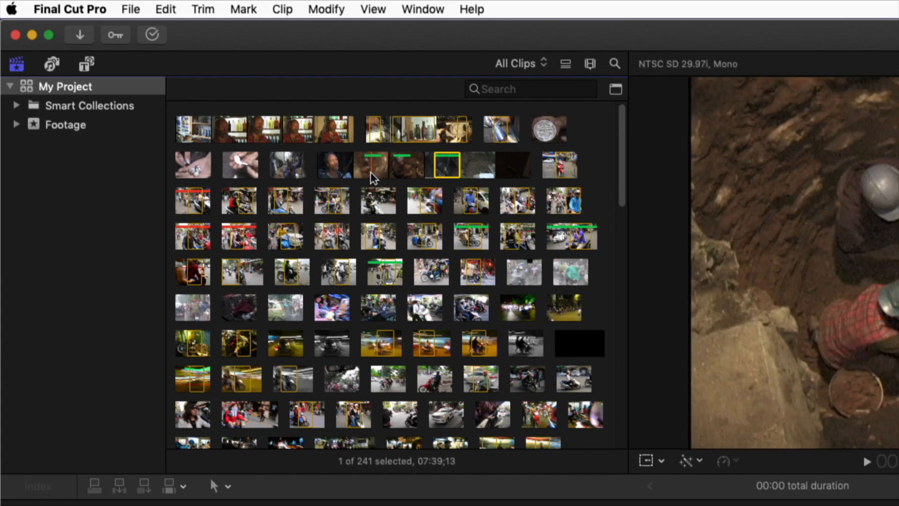
Select each of the three favorite ranges in the long clip in turn to review them.
click(375, 155)
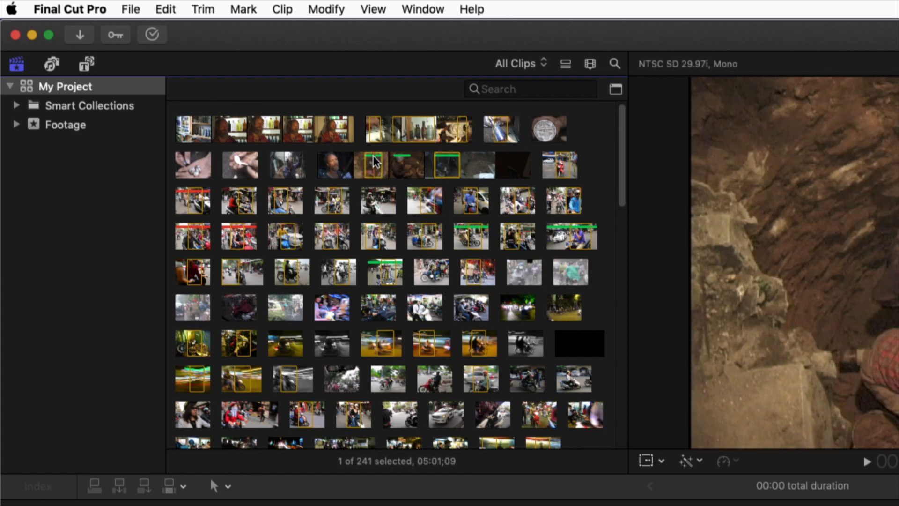
click(404, 162)
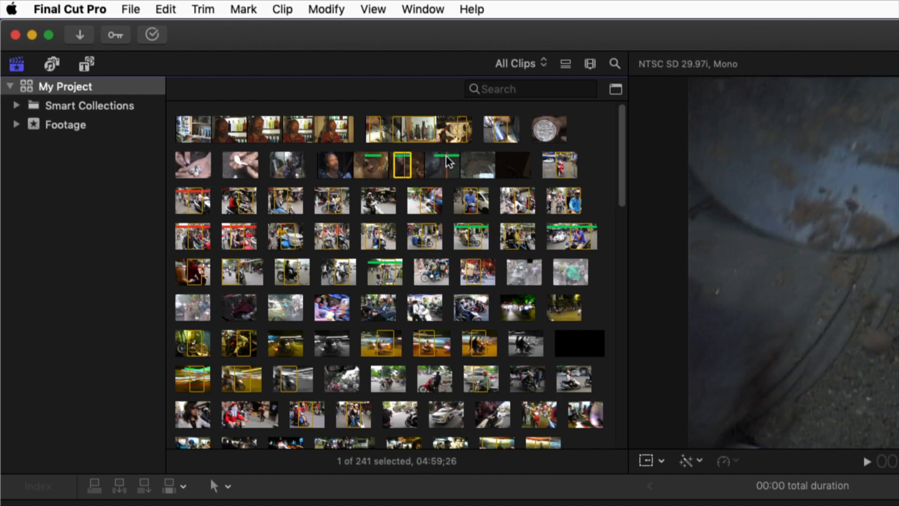
click(448, 162)
click(403, 162)
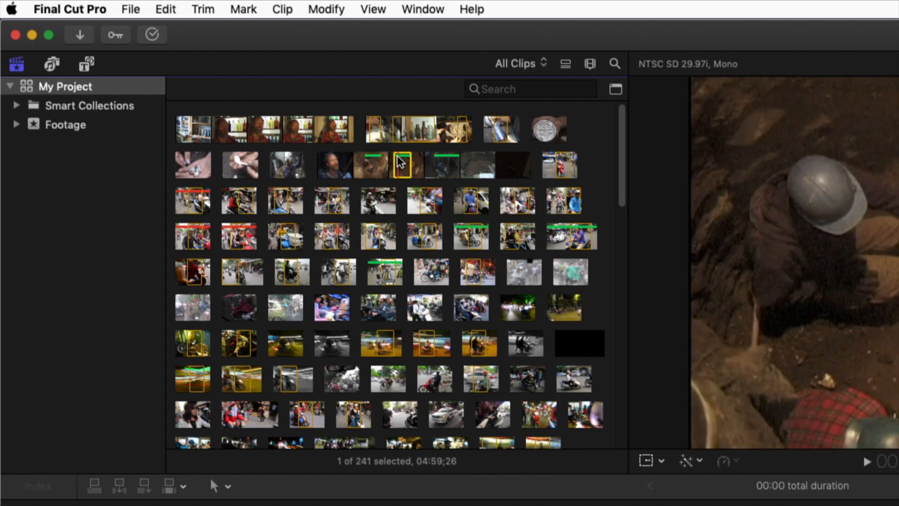
click(370, 156)
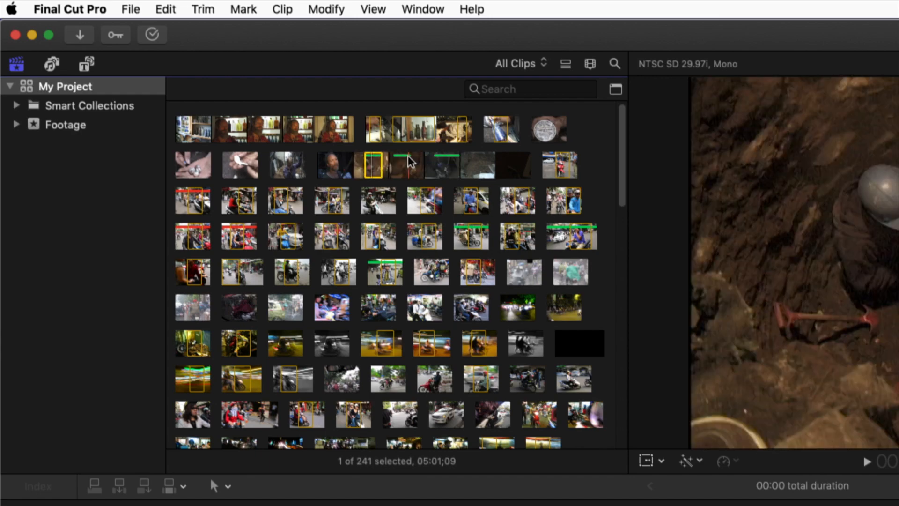
click(402, 162)
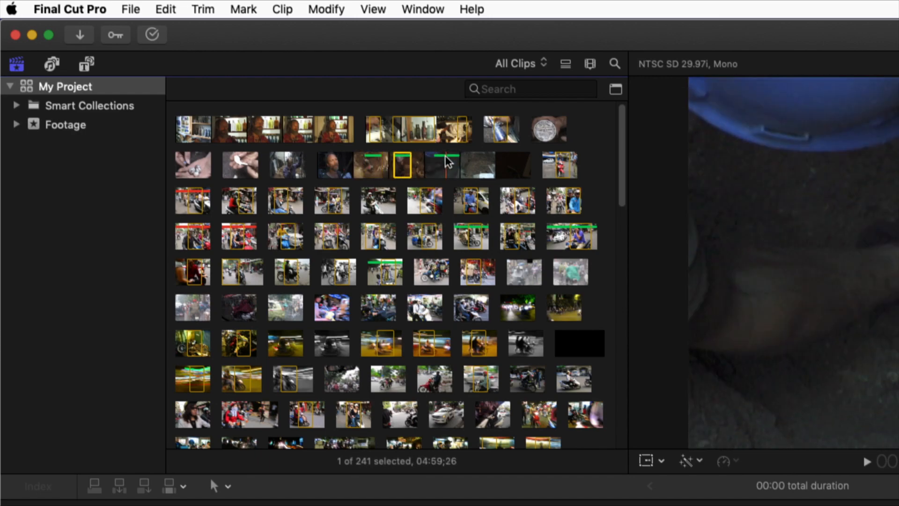
click(448, 163)
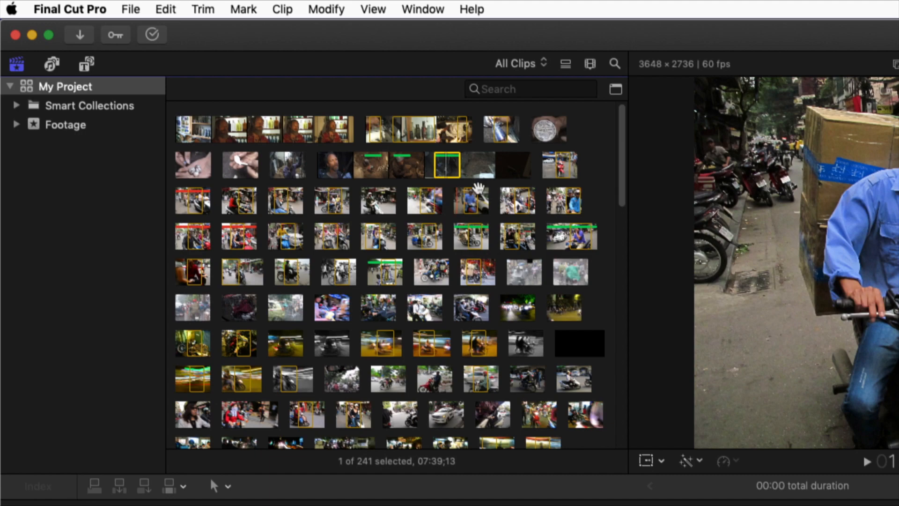
Filter the browser to Favorites, showing the favorite ranges along with the favorite clips.
click(543, 62)
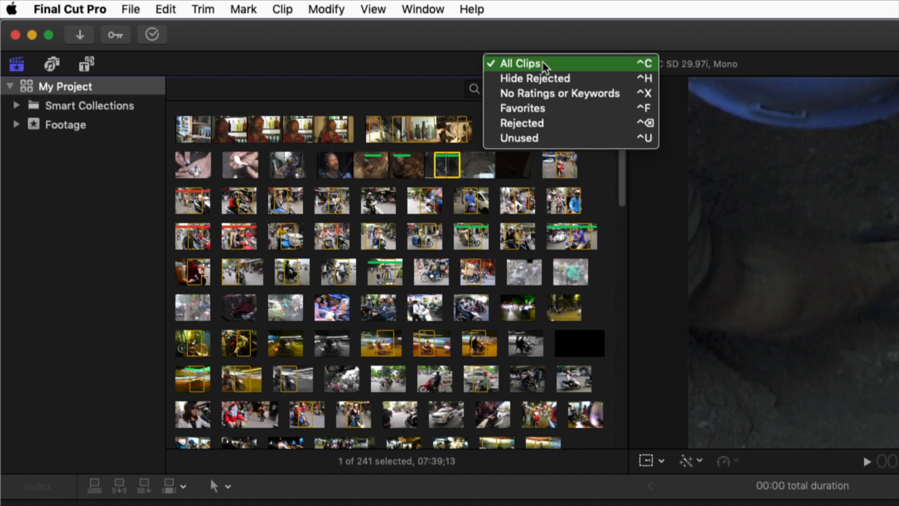
click(533, 108)
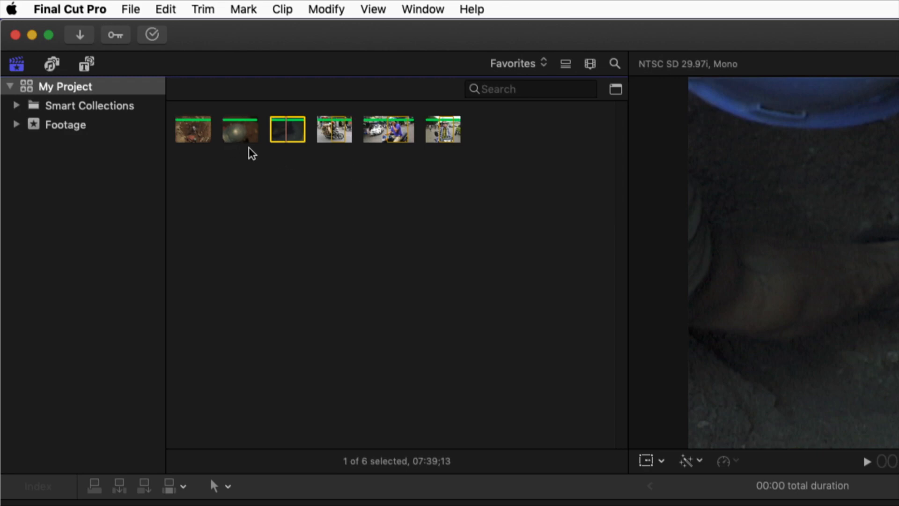